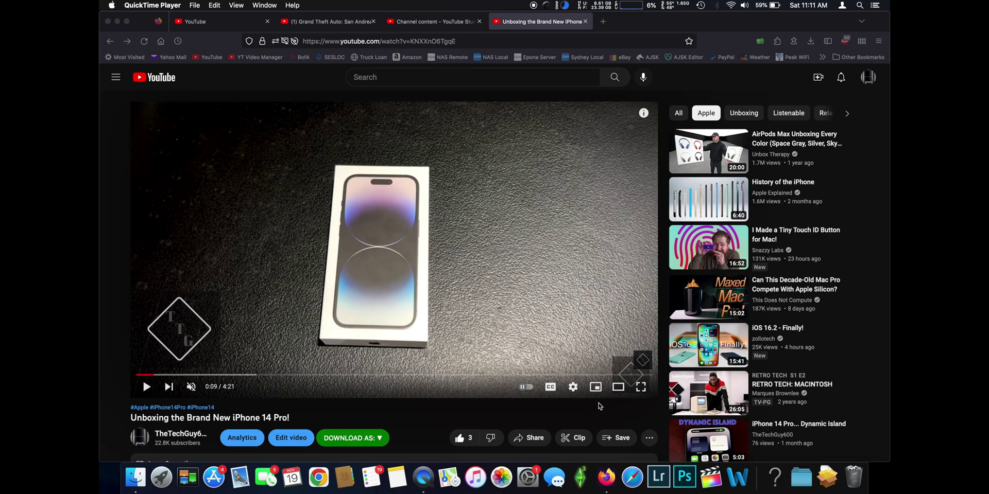
In the browser, open and close the player settings, then play the iPhone 14 Pro unboxing video.
click(573, 390)
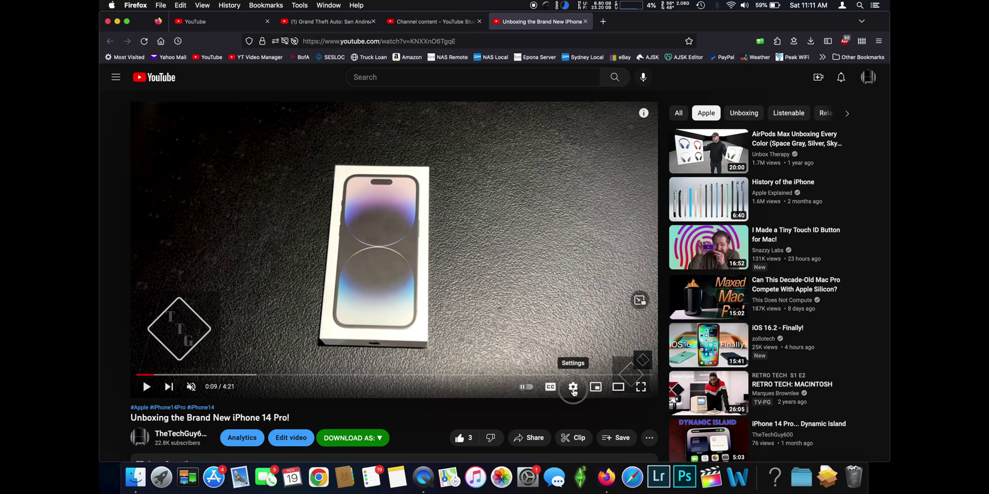
click(573, 388)
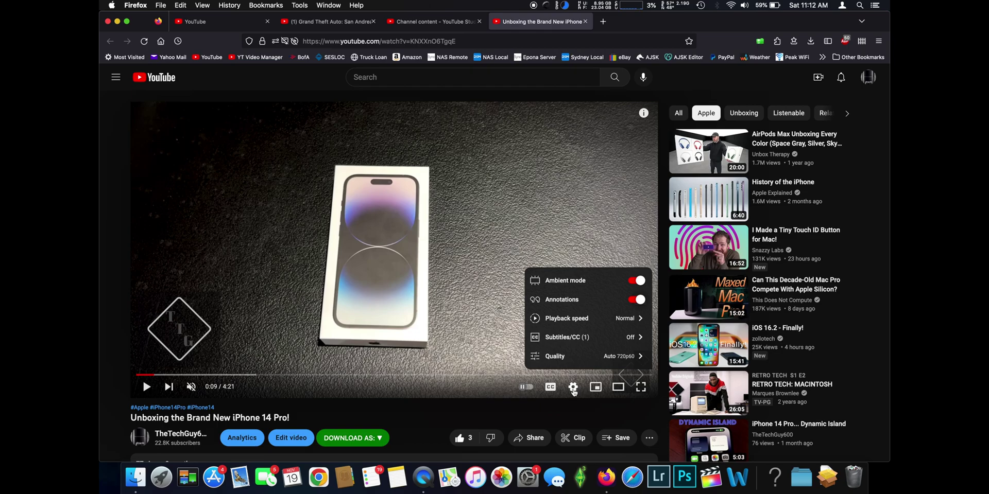
click(573, 388)
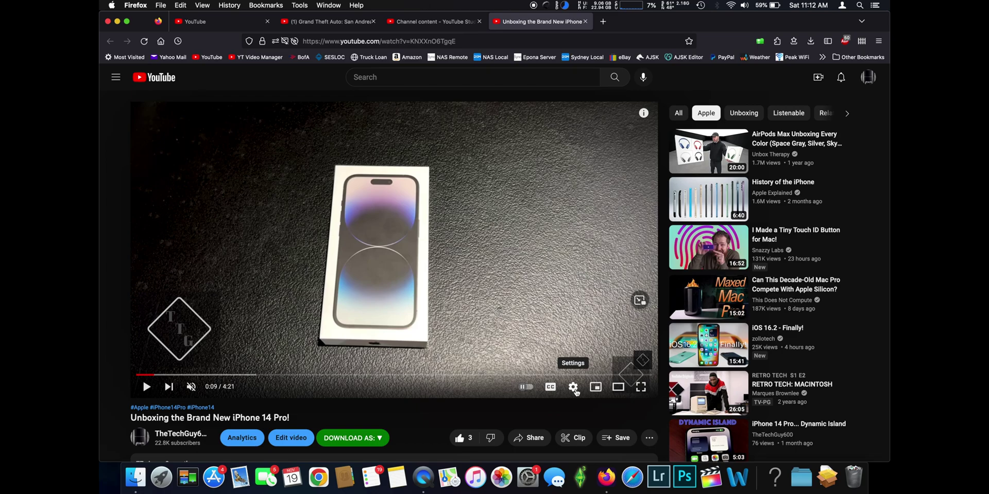
click(574, 388)
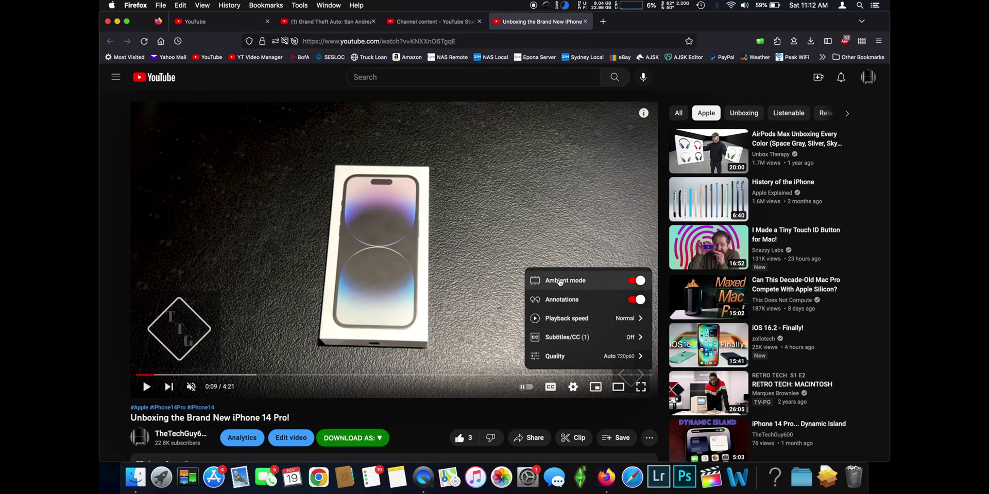
click(560, 283)
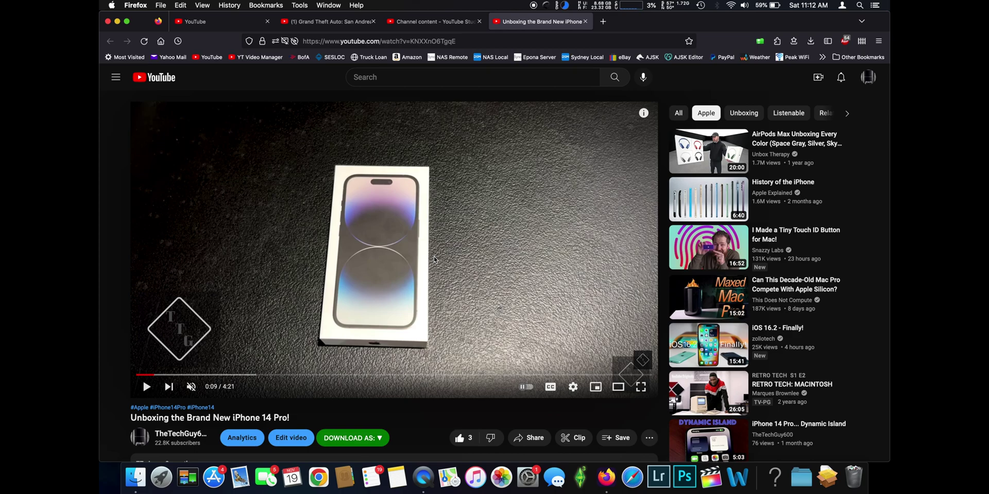
mouse_move(295, 302)
click(489, 312)
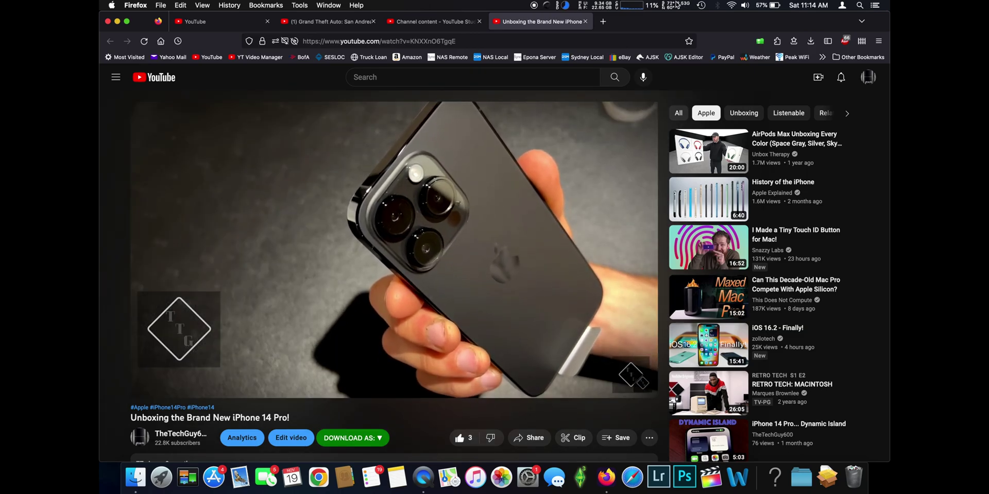
Switch Ambient mode off in the player's gear settings menu, then close the menu.
click(573, 386)
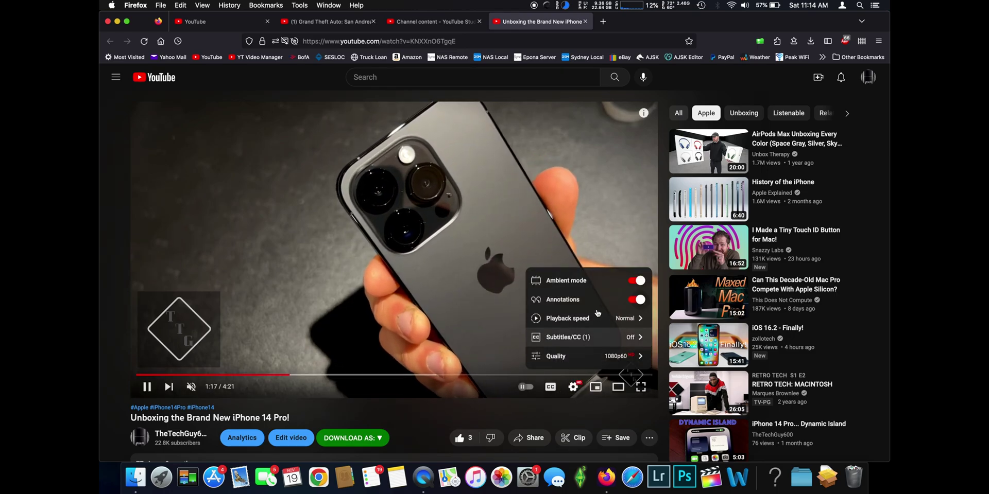
click(637, 281)
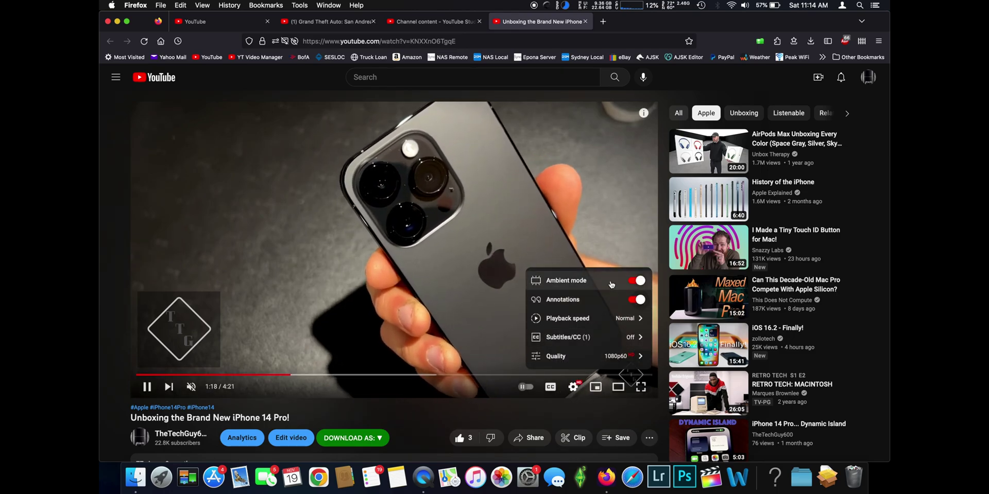
click(576, 403)
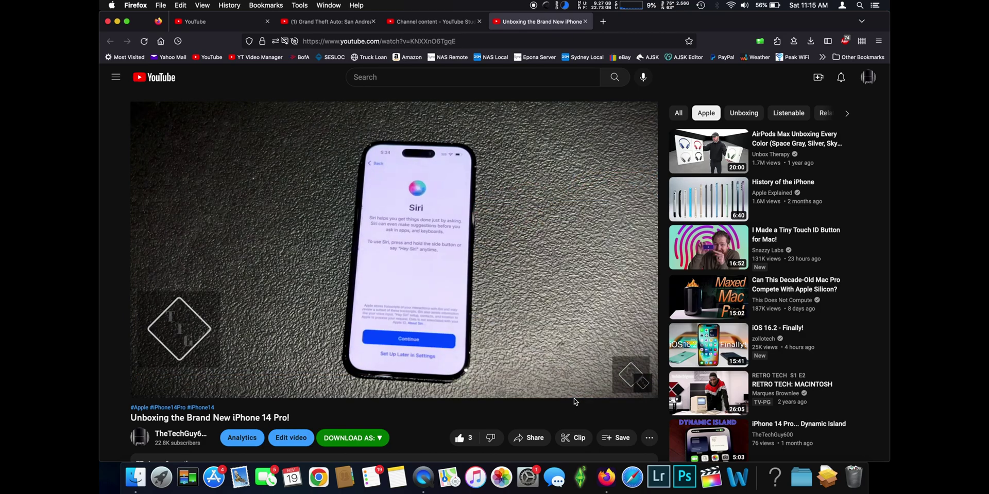
click(573, 387)
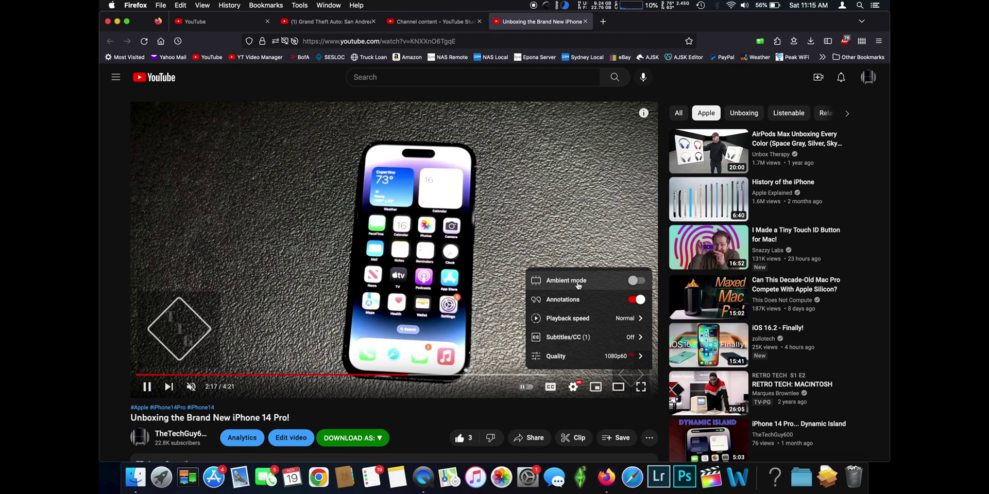
click(574, 386)
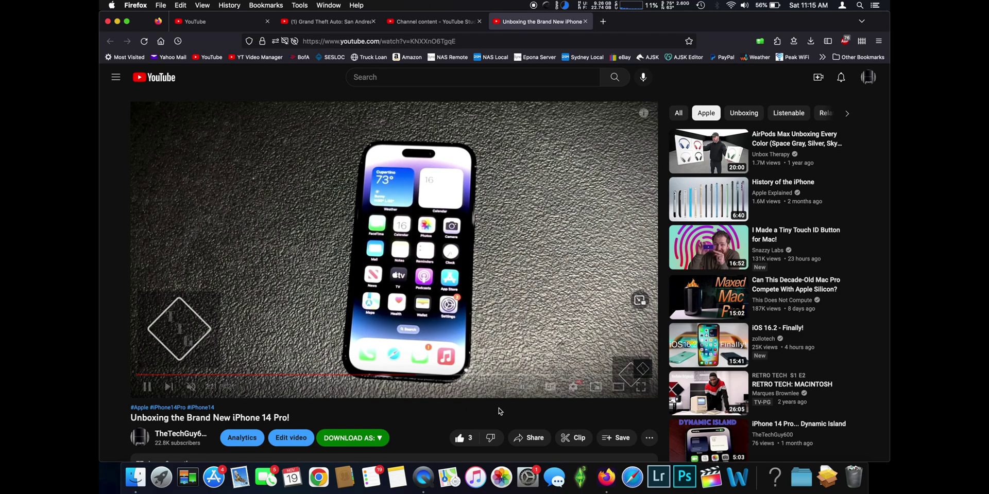